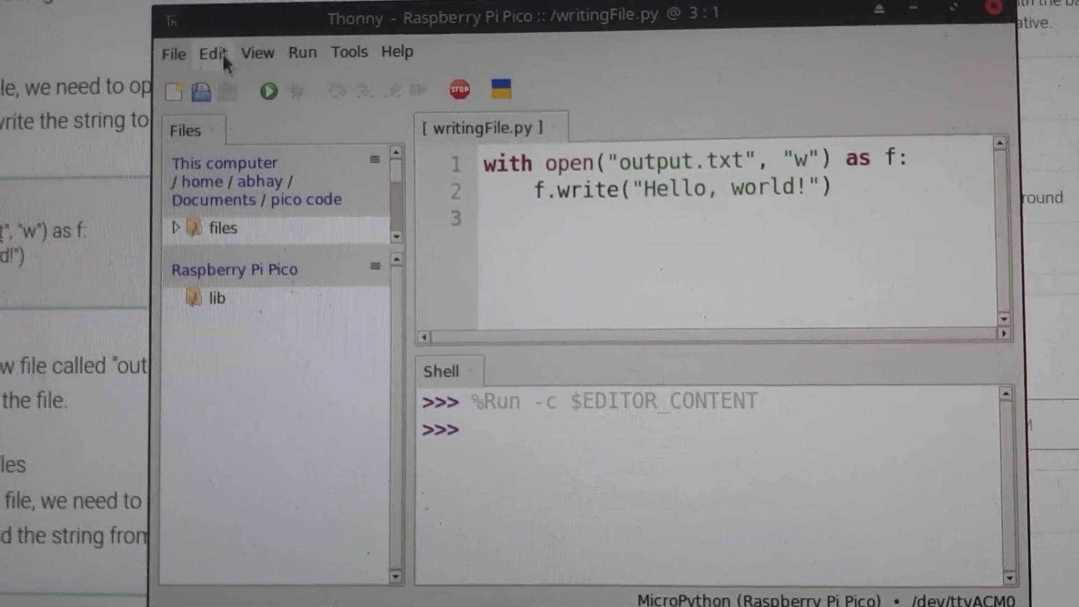
- Start saving the script with File > Save as, choosing the Raspberry Pi Pico as destination
left_click(179, 54)
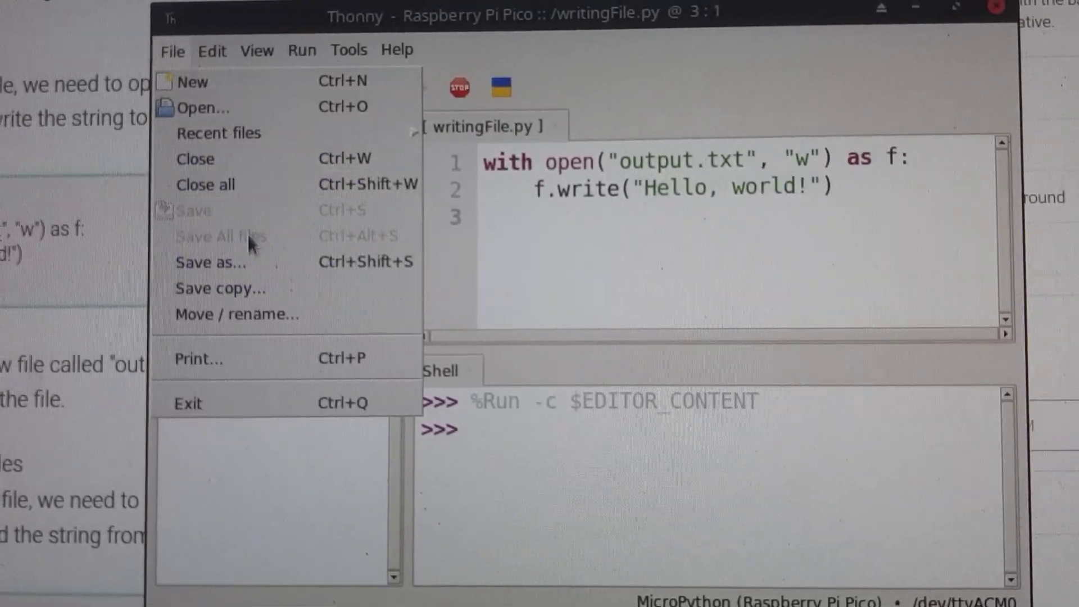
left_click(252, 264)
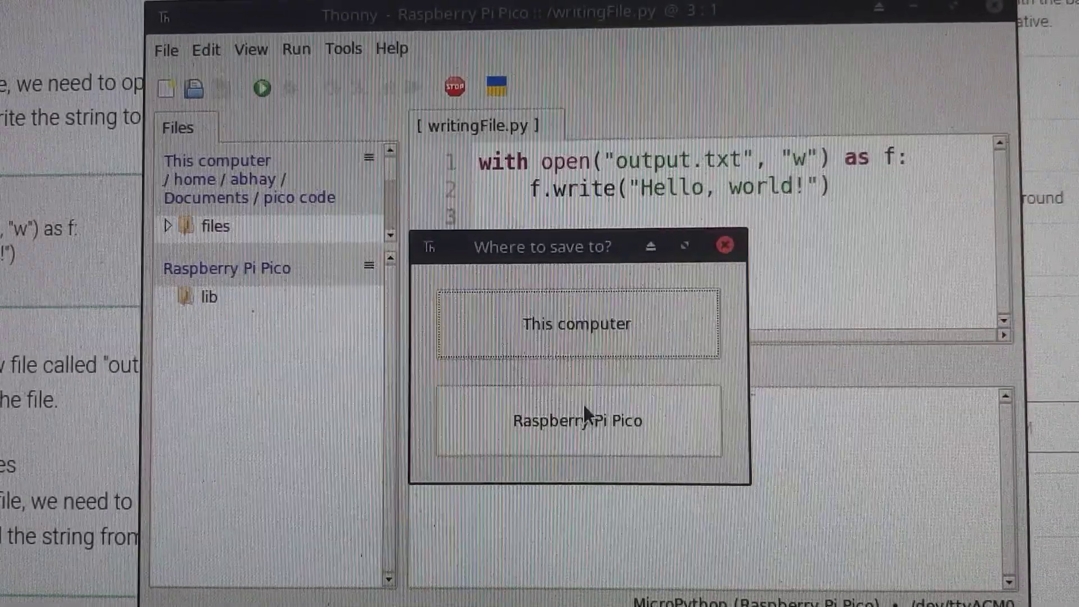
left_click(582, 402)
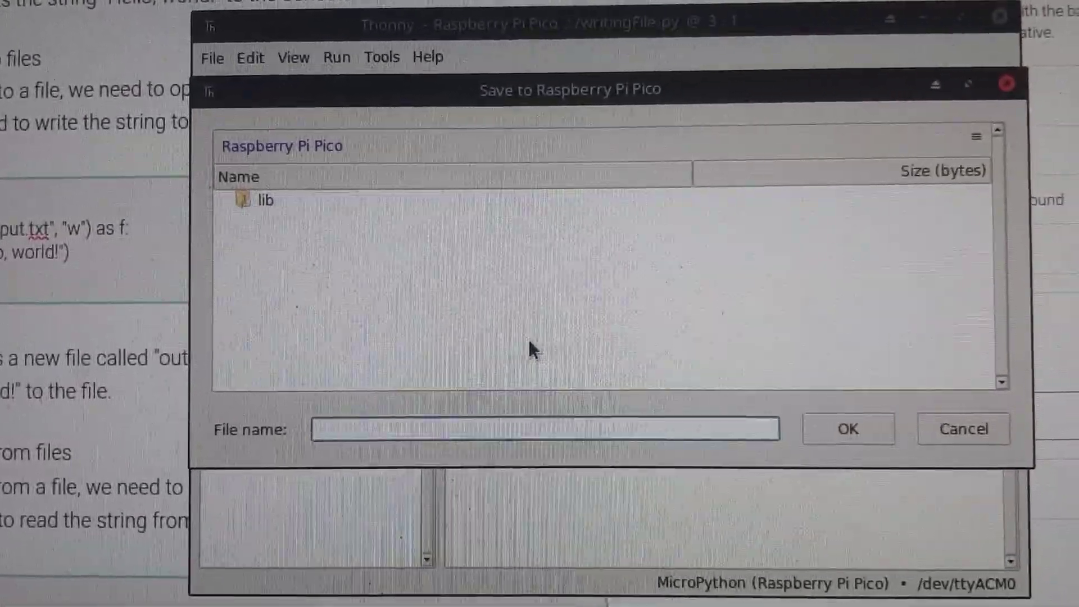
type("w")
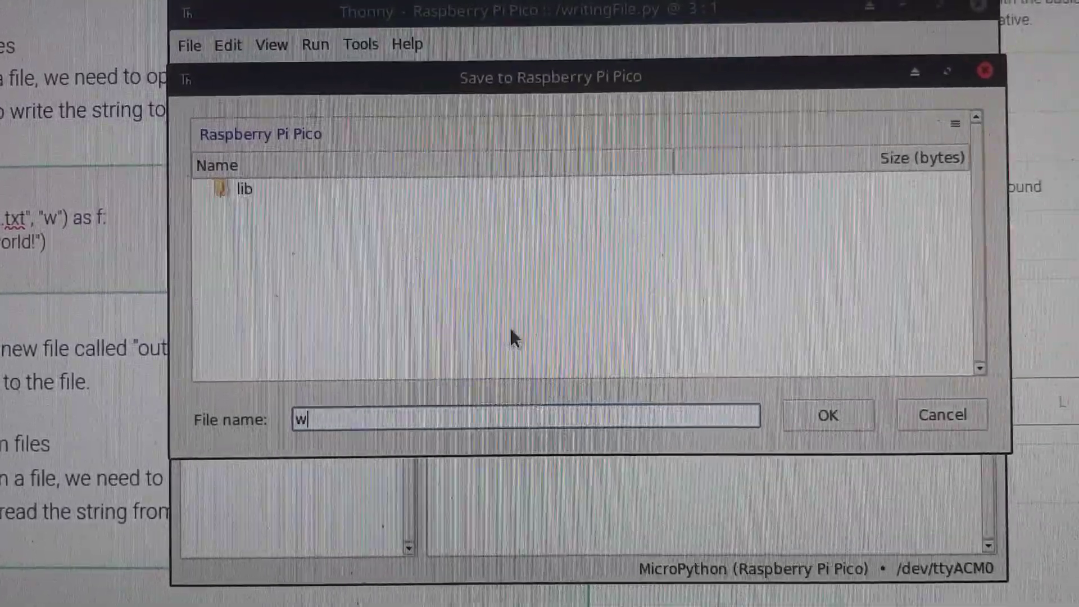
type("ritin")
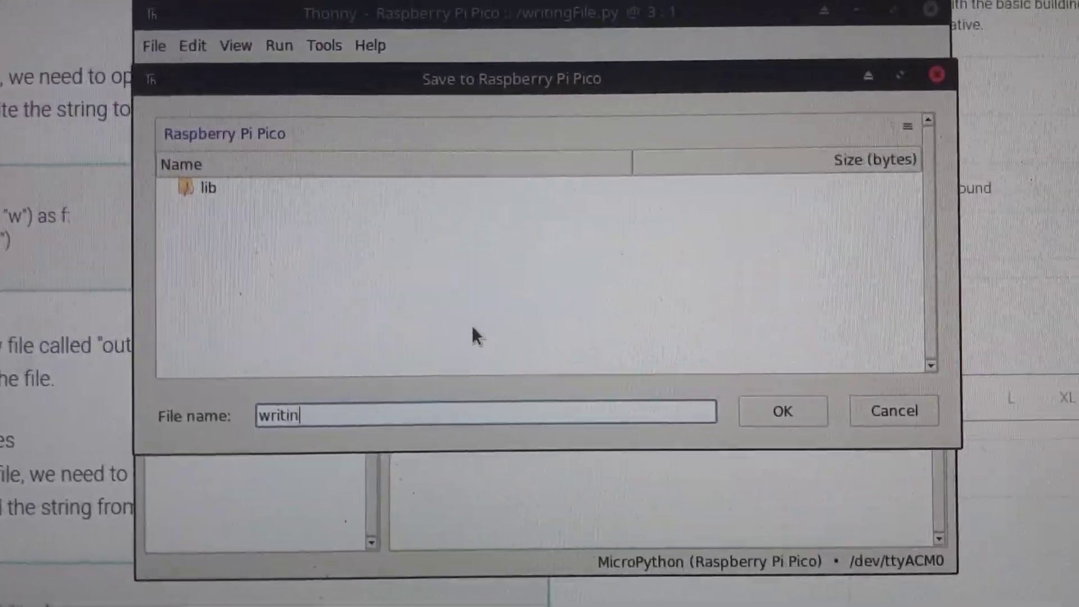
type("g")
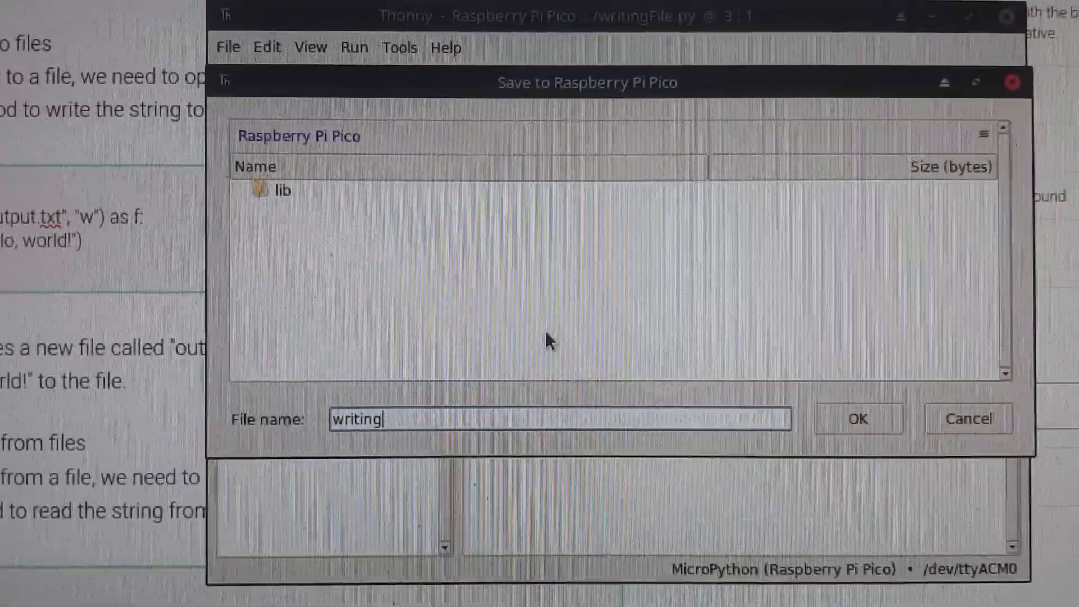
type(".py")
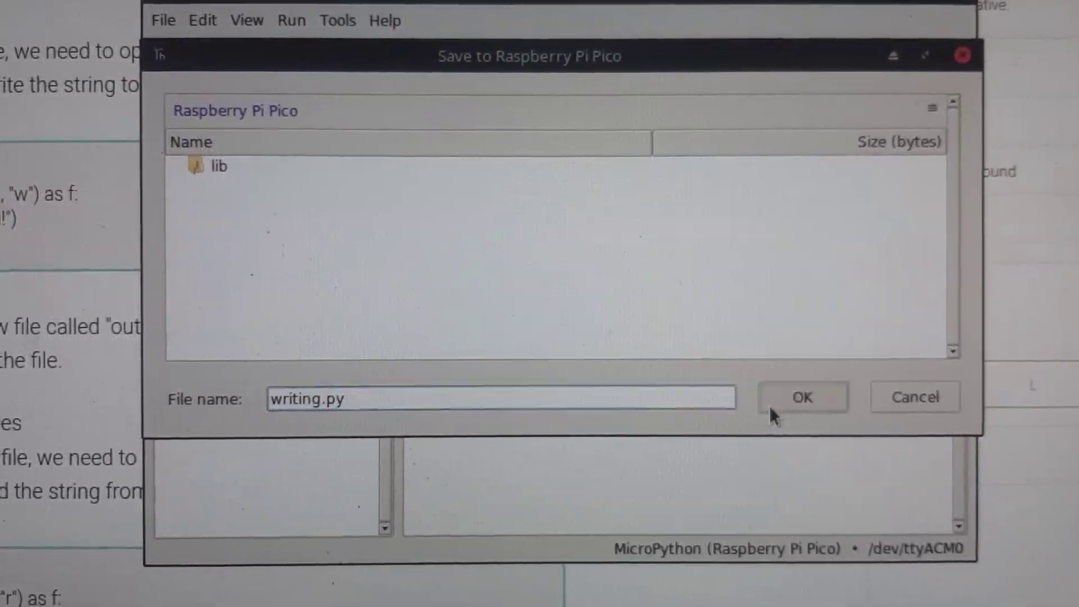
- Save writing.py to the Pico, refresh the Pico file list, and select output.txt
left_click(770, 405)
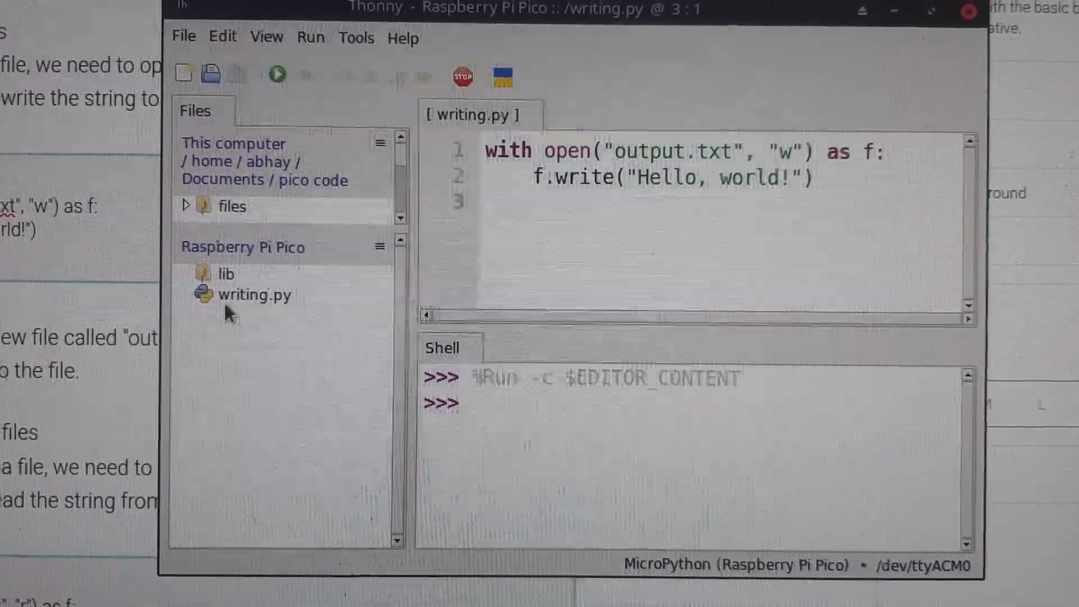
left_click(380, 245)
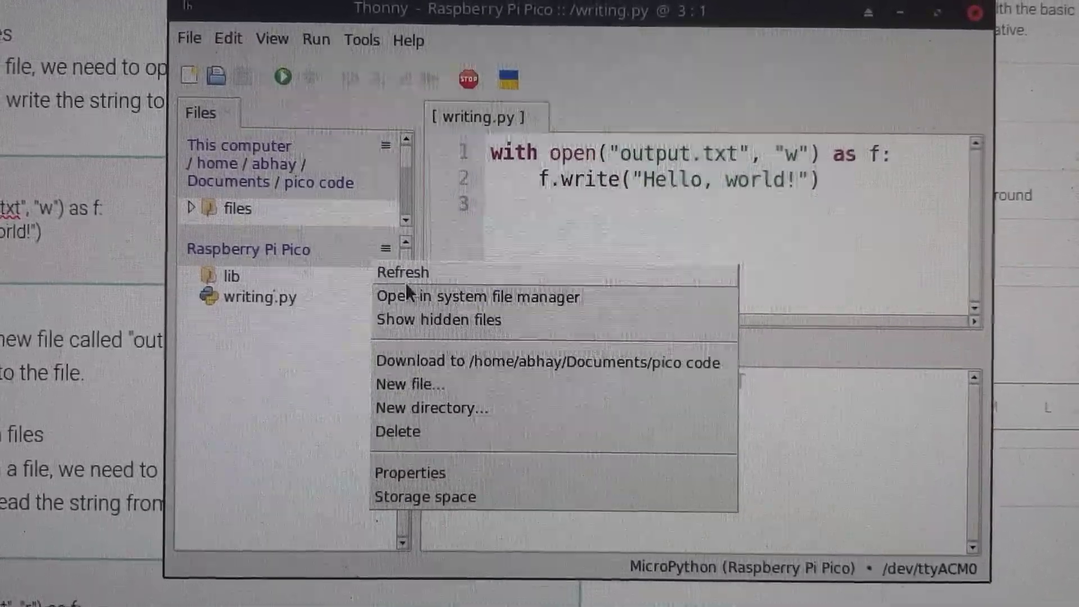
left_click(406, 279)
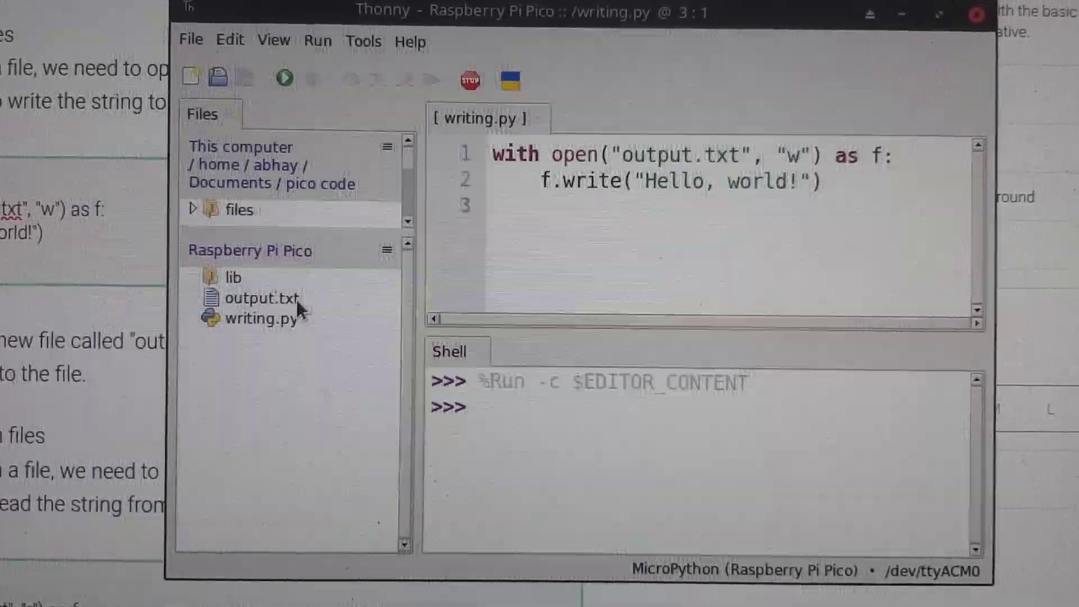
left_click(296, 299)
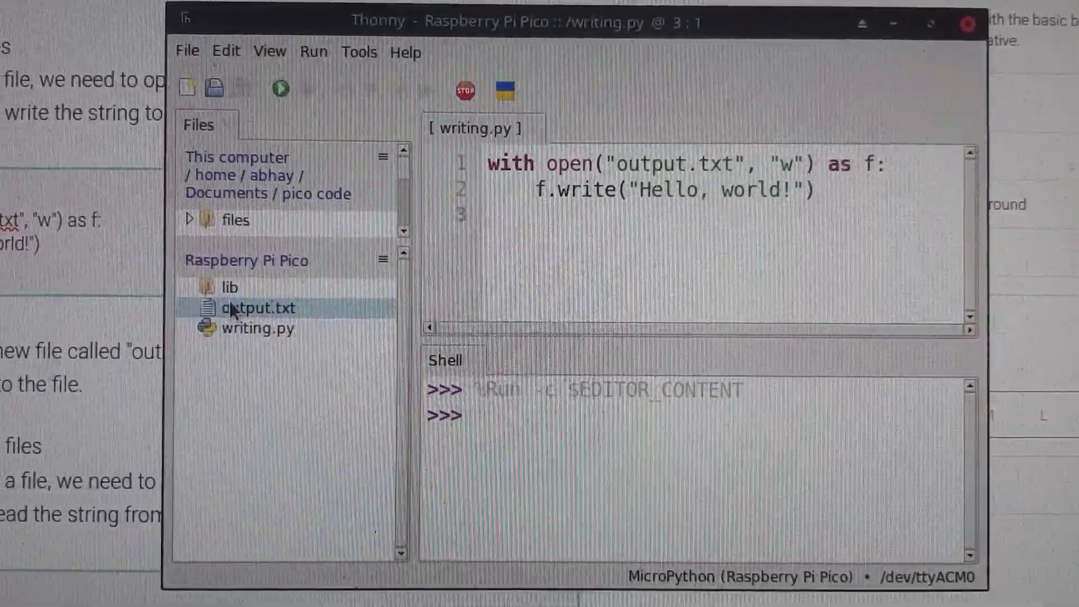
- Open the Pico's output.txt in Thonny, then return to the writing.py tab
right_click(234, 311)
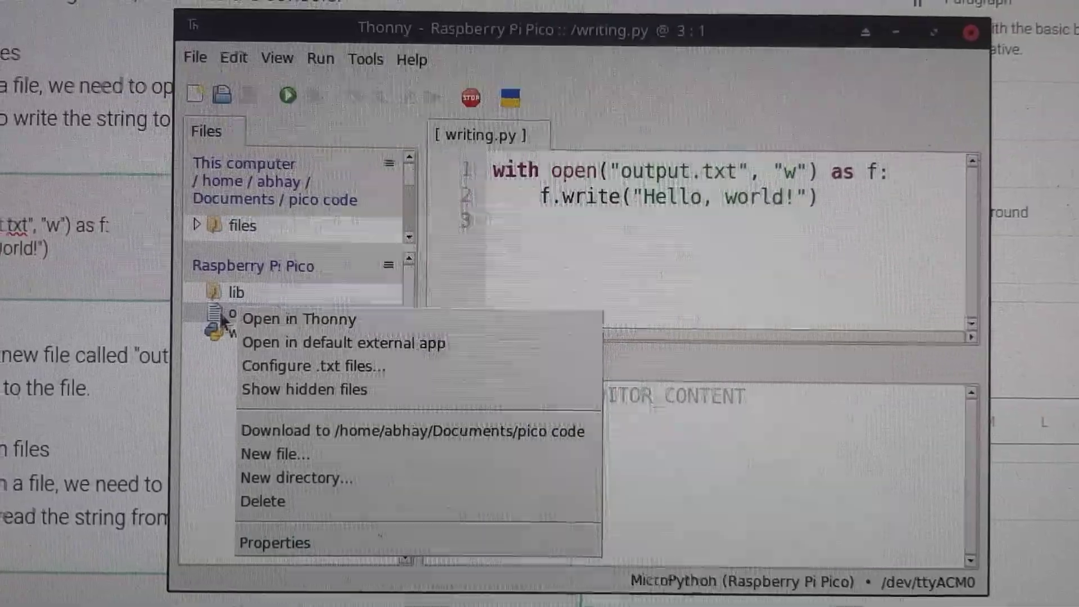
left_click(255, 319)
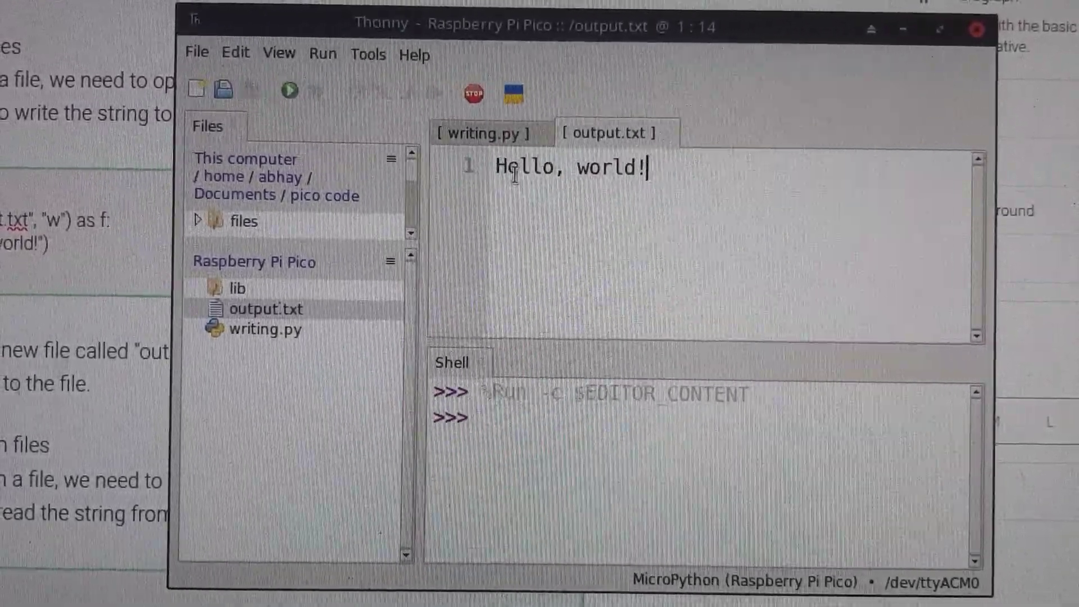
left_click(482, 136)
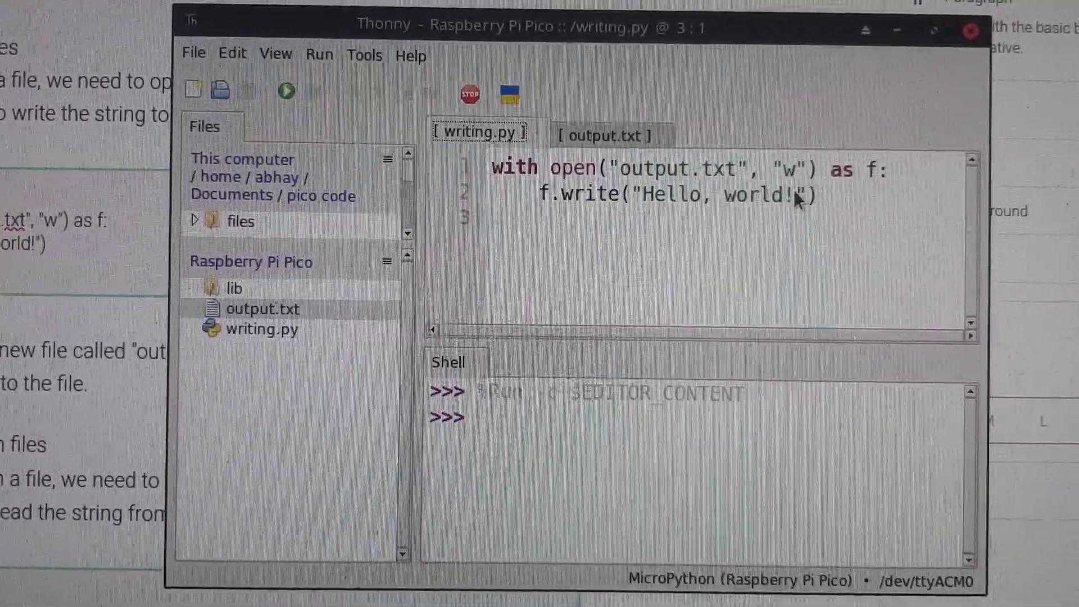
- Insert 12345 after 'world!' on line 2 and rerun the script on the Pico
left_click(794, 190)
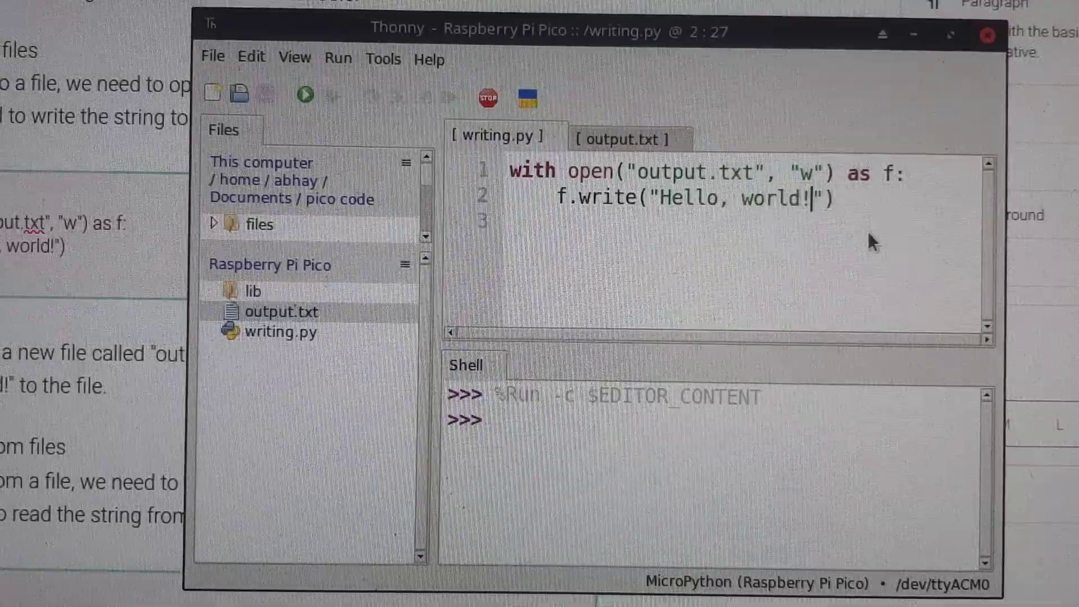
type("\\n")
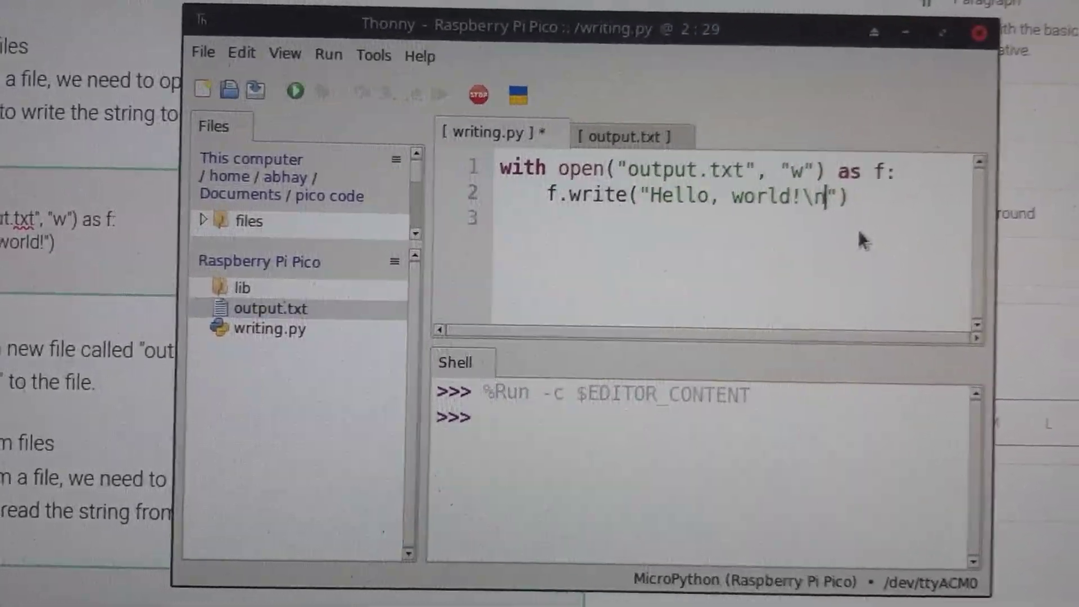
key("Left")
key("Left")
key("Left")
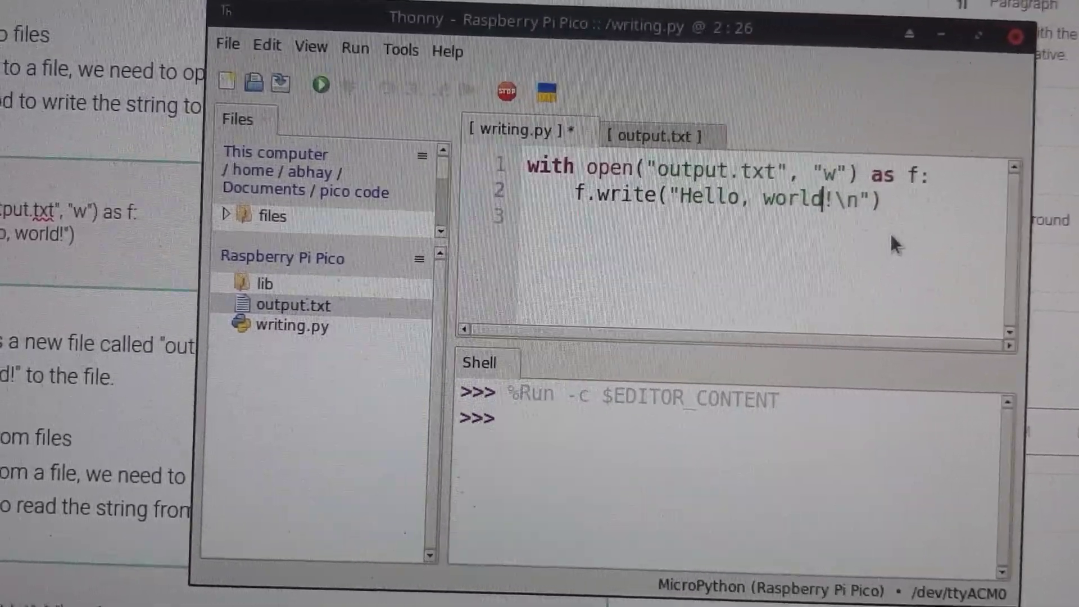
key("Right")
type("123")
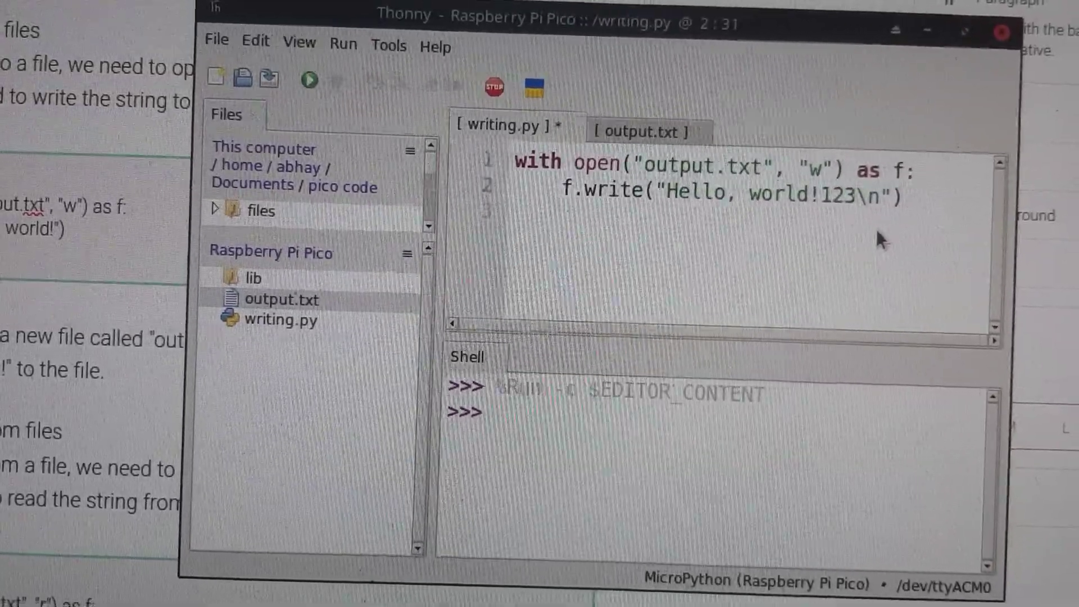
type("45")
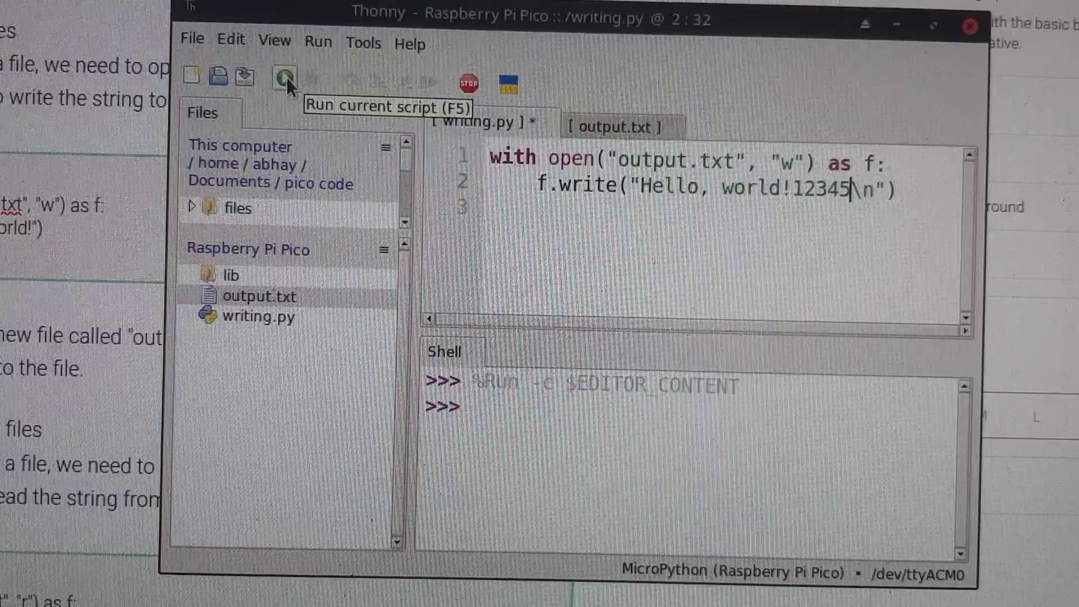
left_click(286, 77)
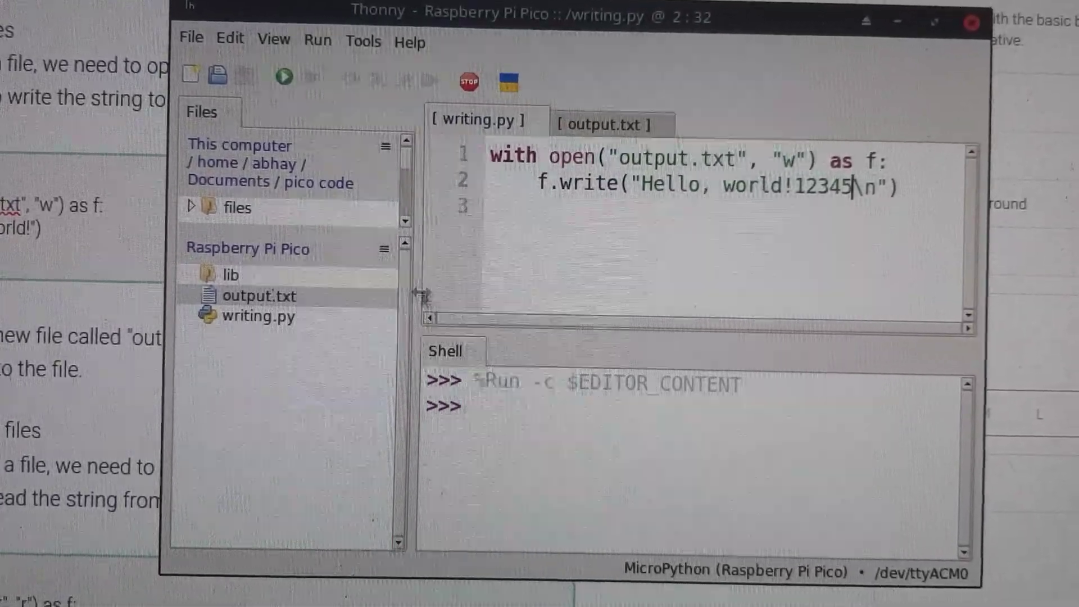
- Close the stale output.txt and reopen it, showing 'Hello, world!12345' plus an empty line
left_click(581, 123)
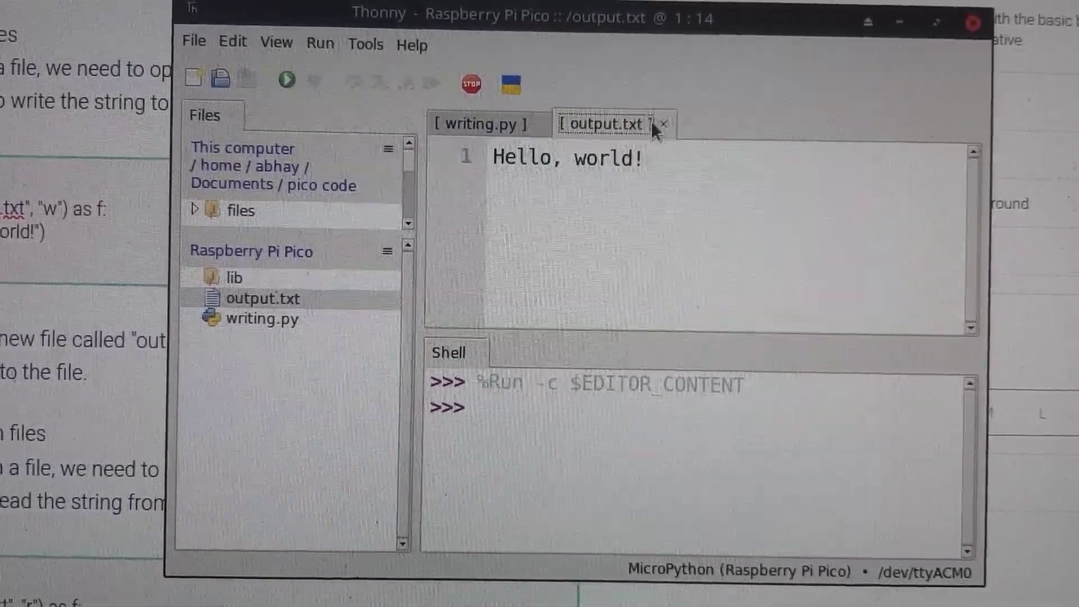
left_click(663, 124)
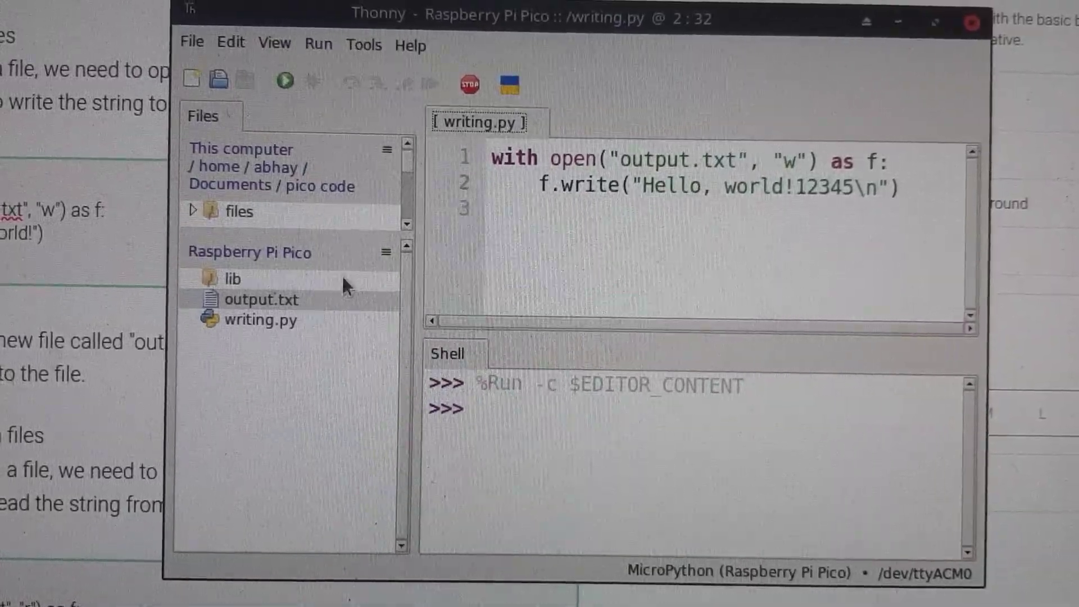
right_click(292, 298)
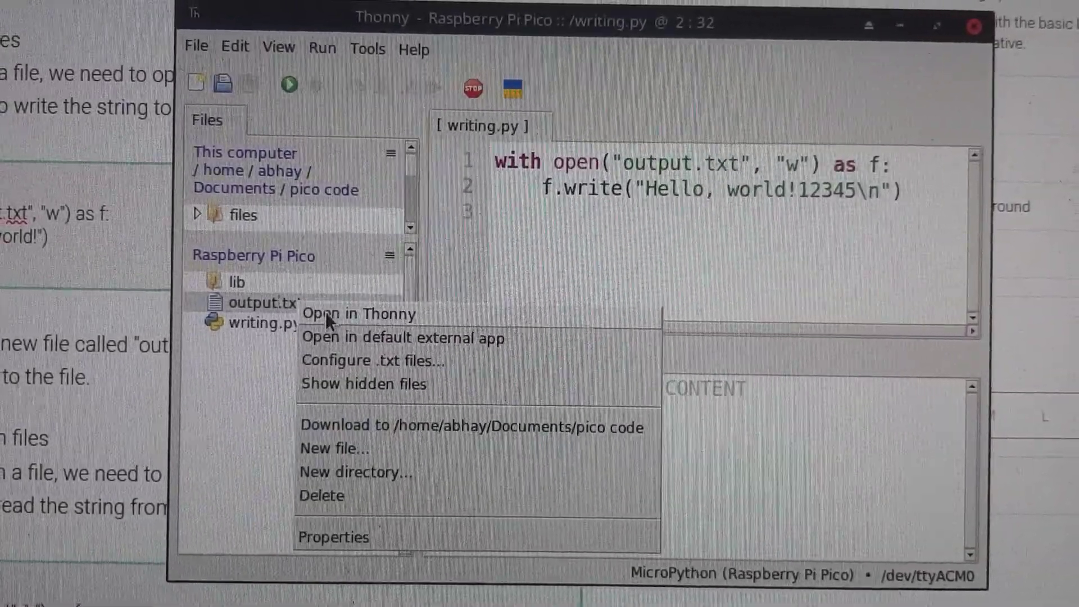
left_click(325, 312)
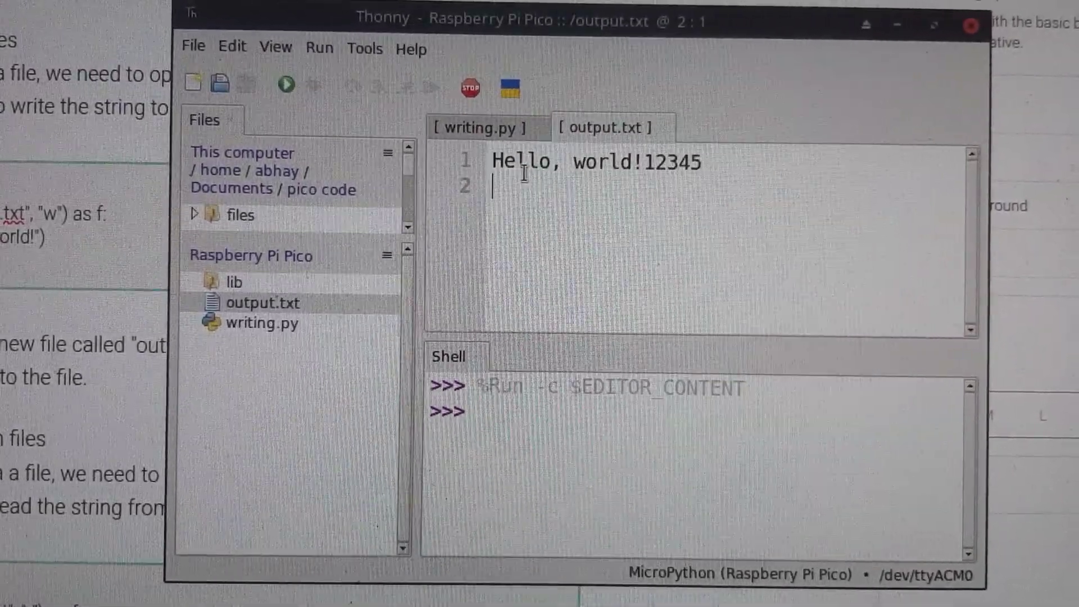
left_click_drag(521, 162, 666, 162)
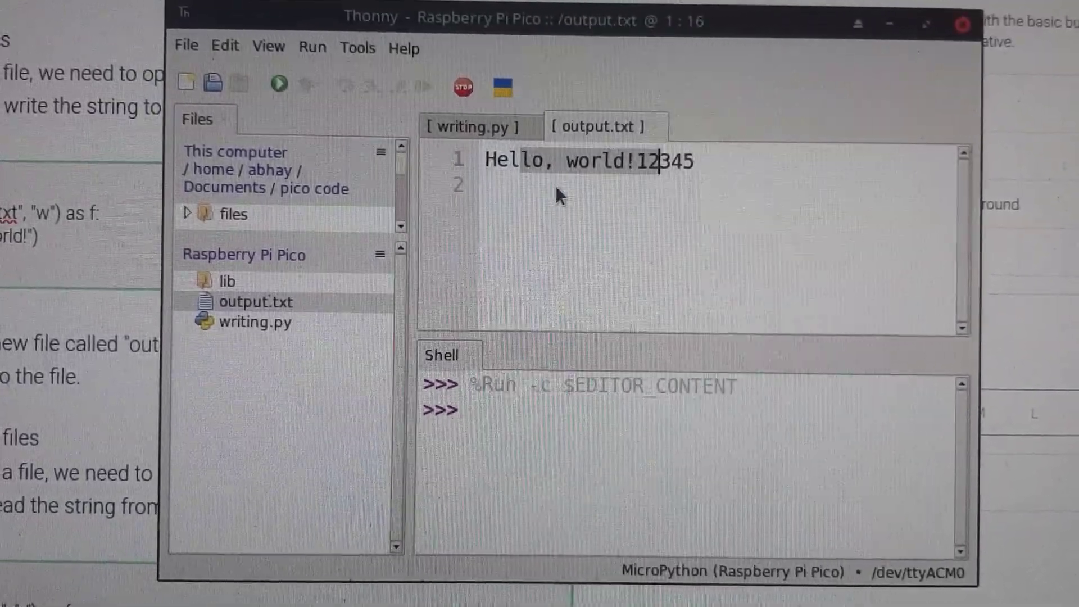
left_click(526, 196)
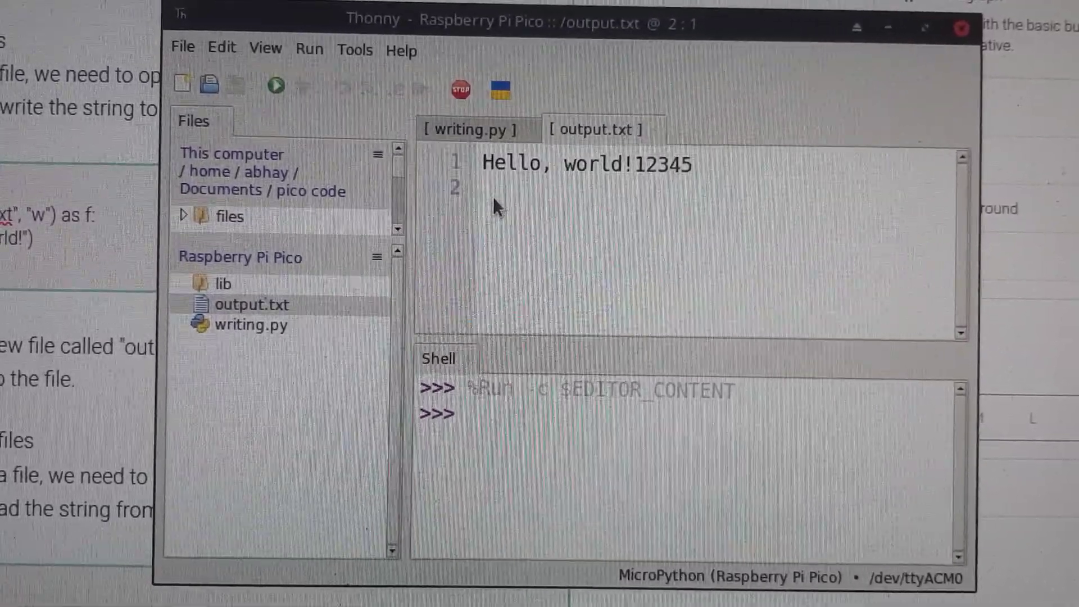
mouse_move(474, 128)
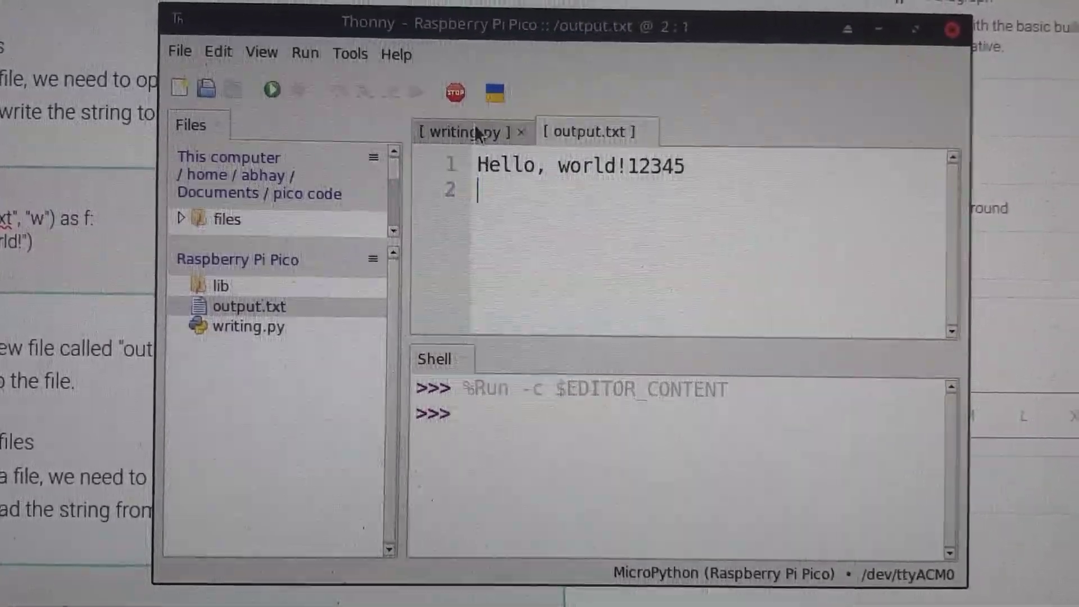
- Switch back to the writing.py editor tab
left_click(466, 132)
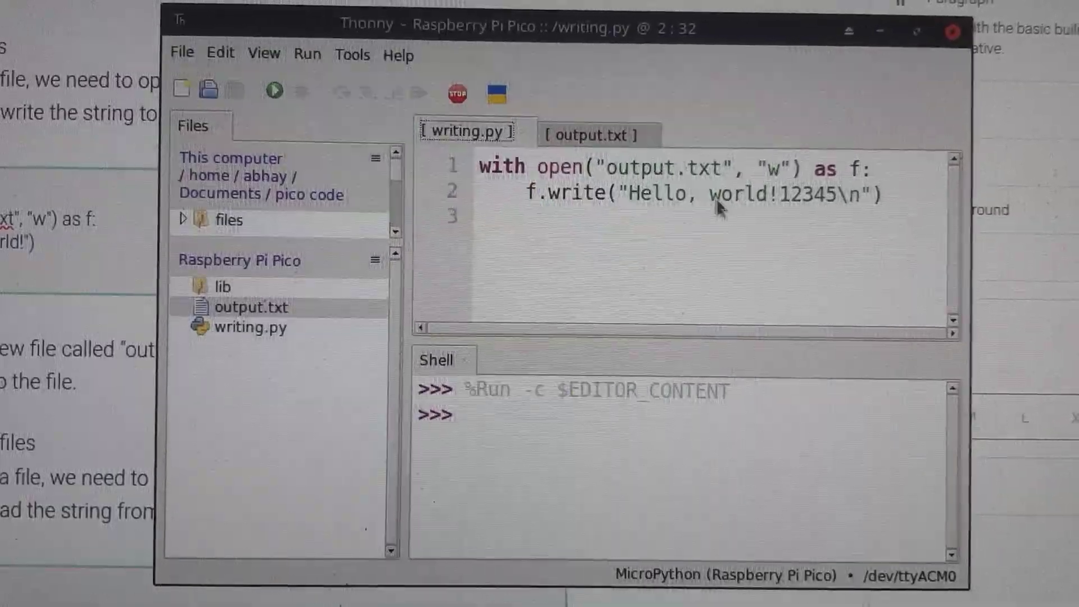
- Change line 2 to write 'exasub.com\t|o0|\n!12345\n', run it, and close the stale output.txt
left_click_drag(630, 193, 773, 192)
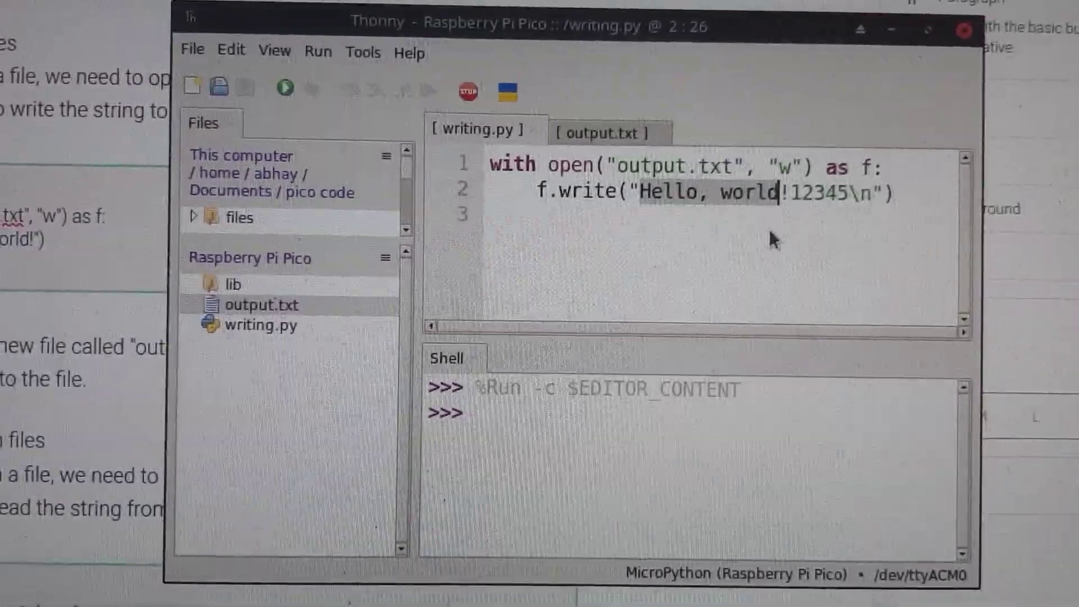
type("exasu")
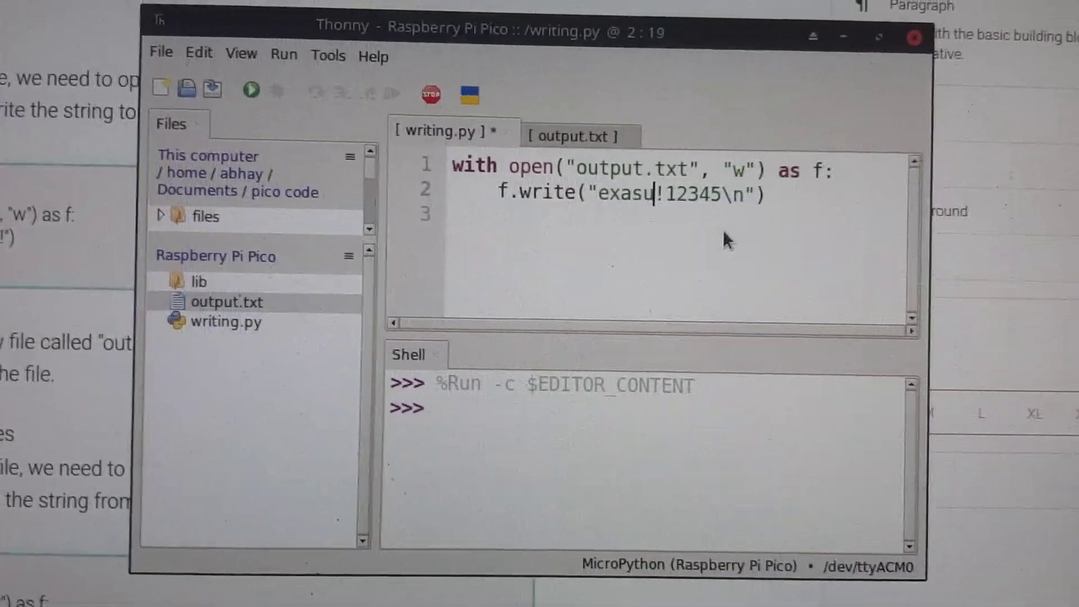
type("b.c")
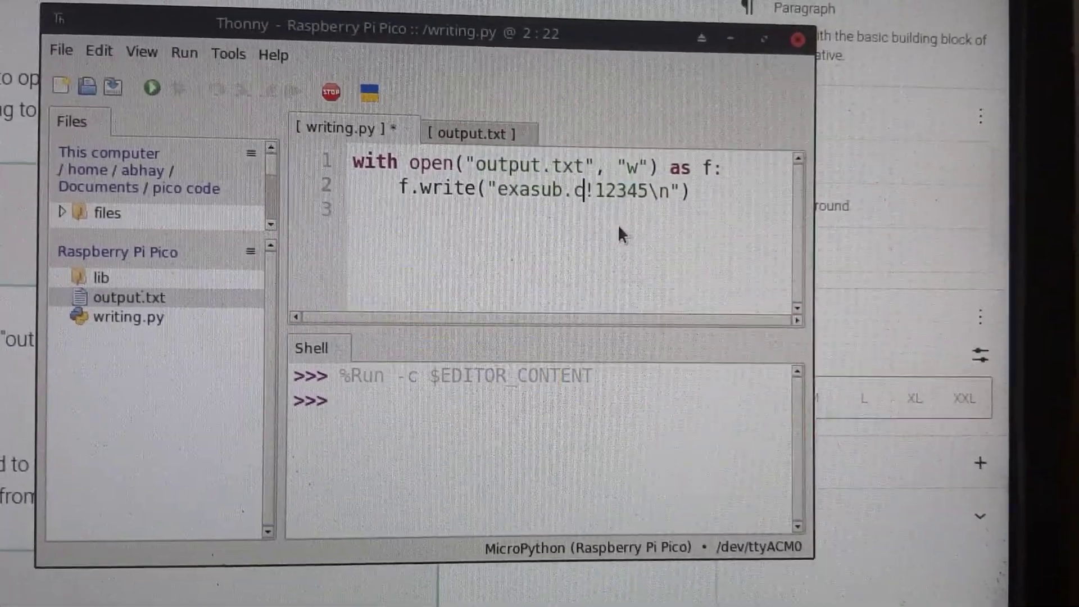
type("om")
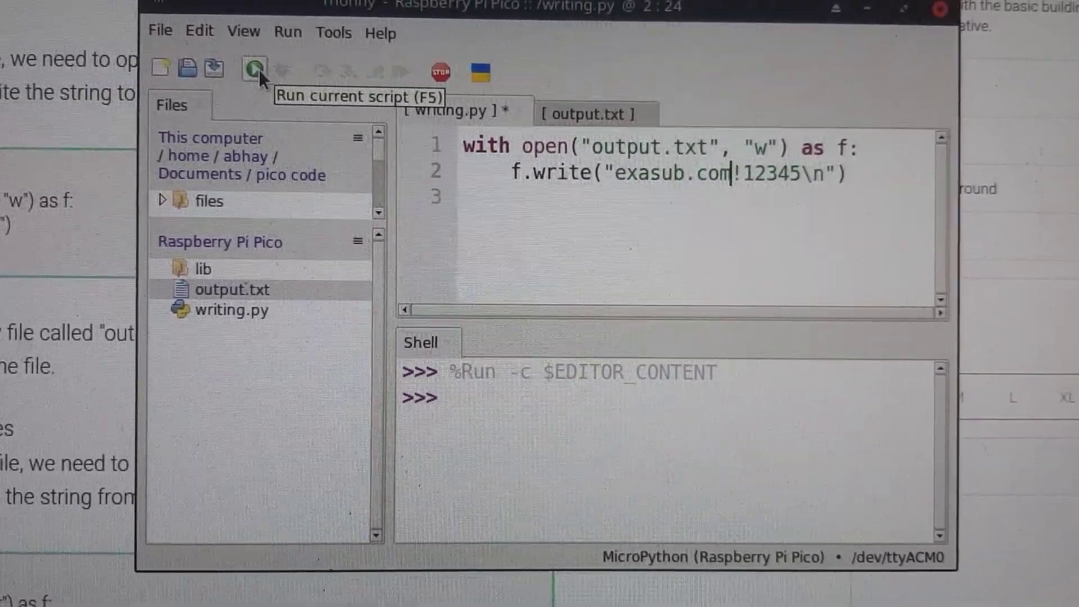
type("\\")
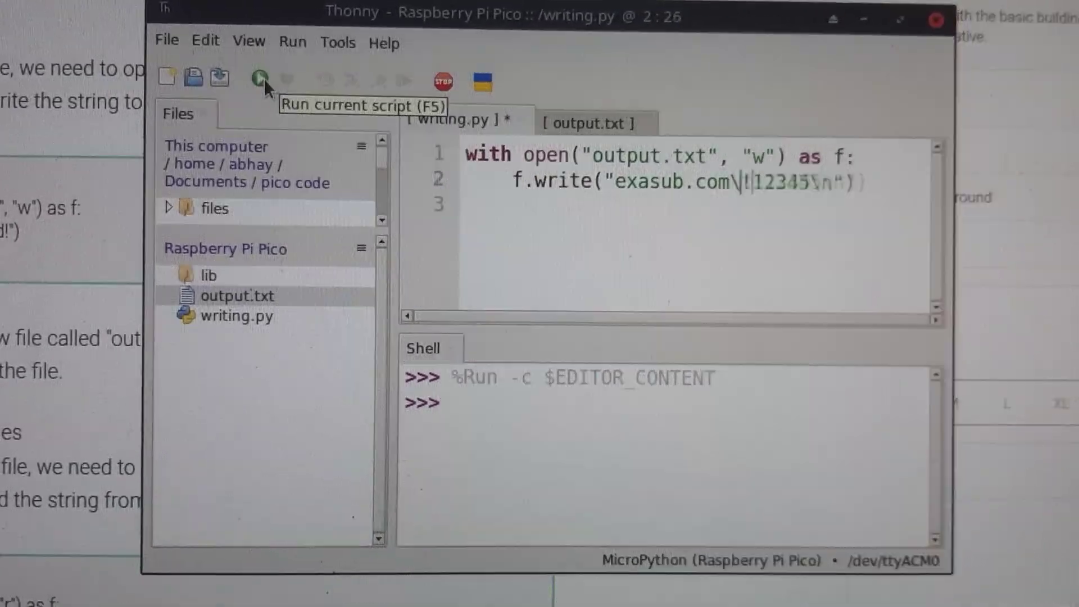
type("t")
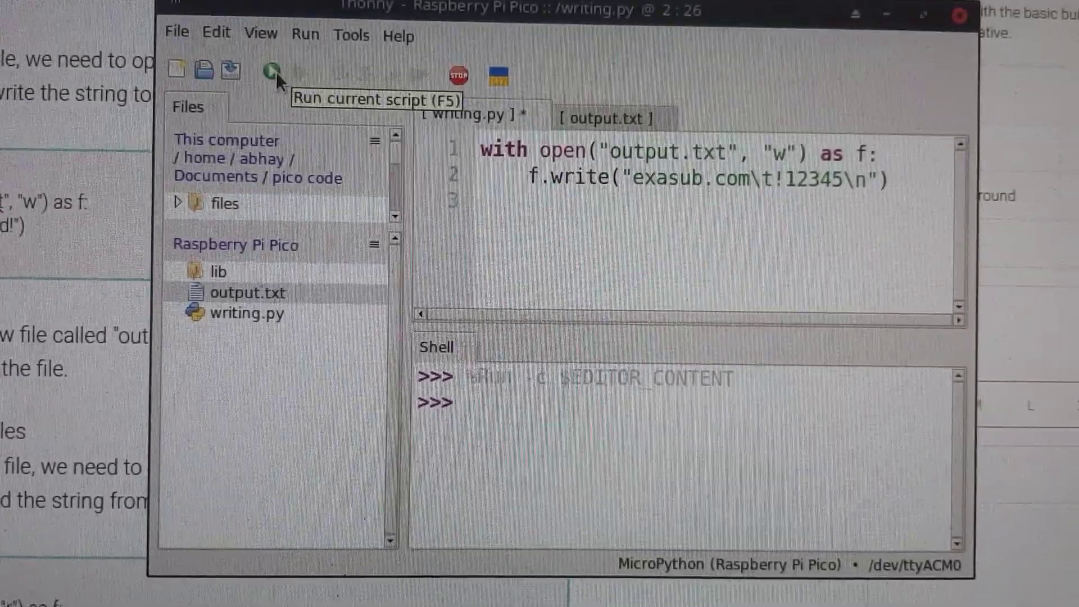
type("\\n")
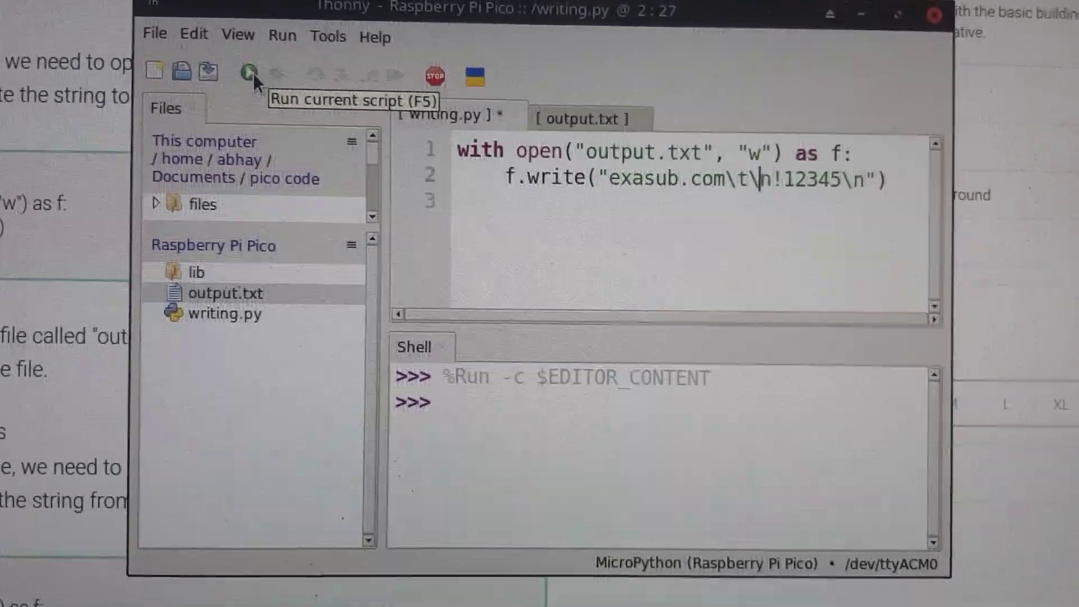
key("Left")
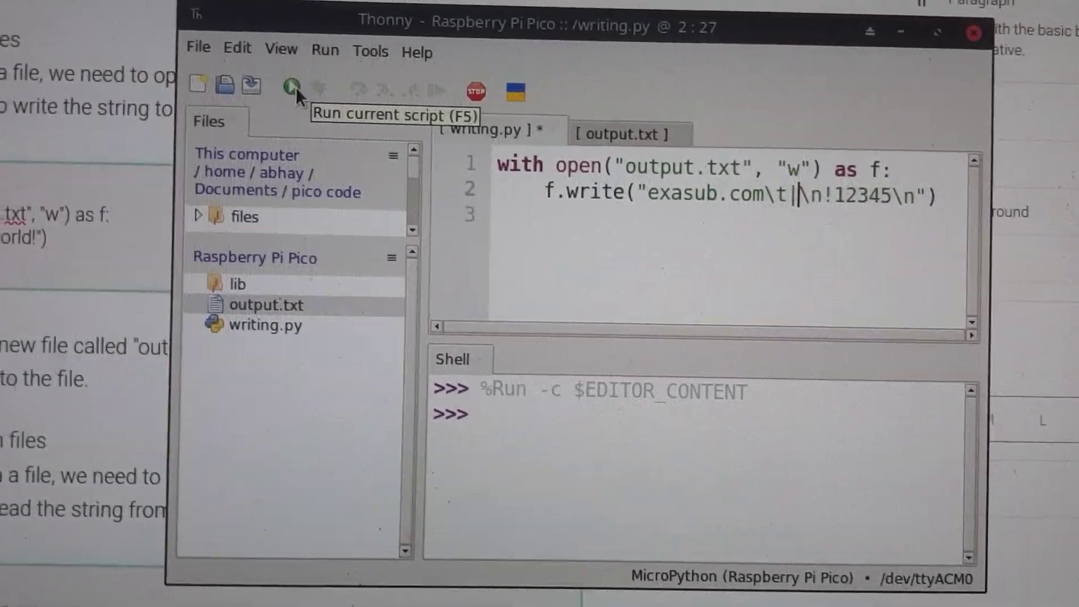
type("o")
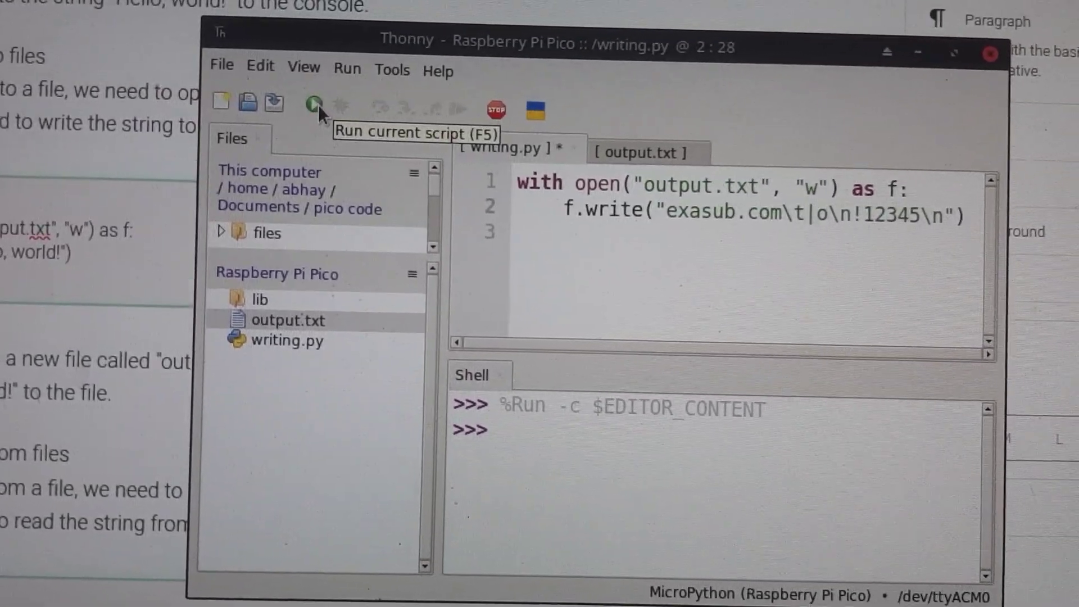
type(")")
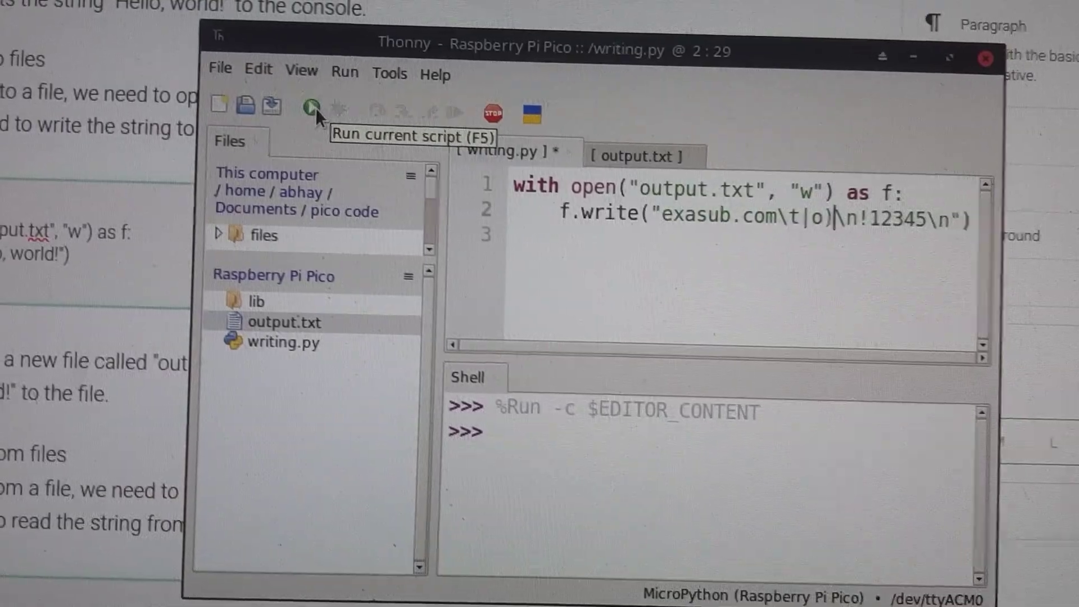
key("BackSpace")
type("0")
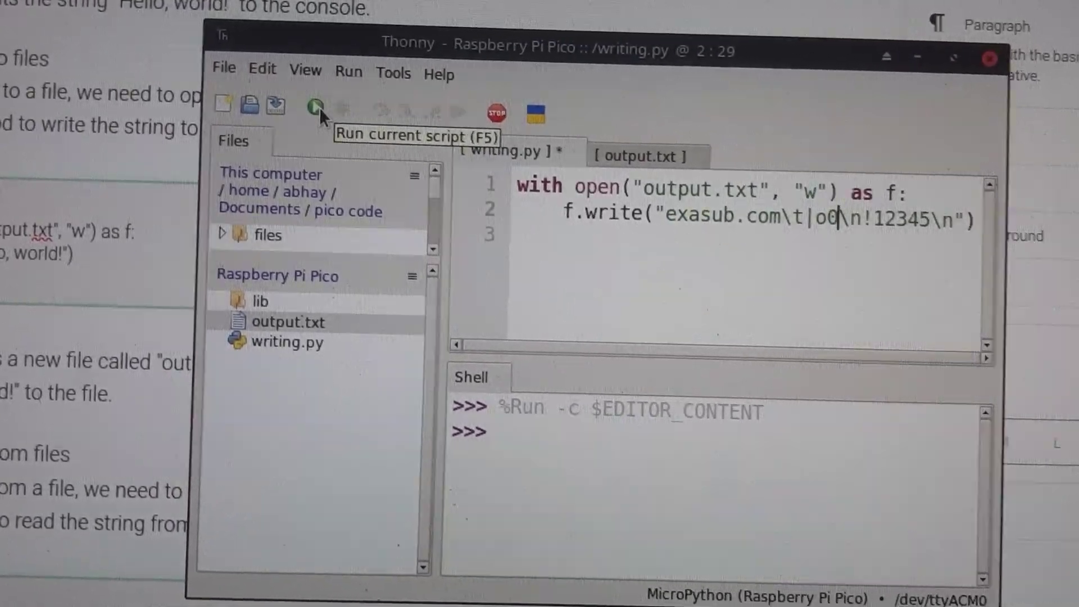
type("|")
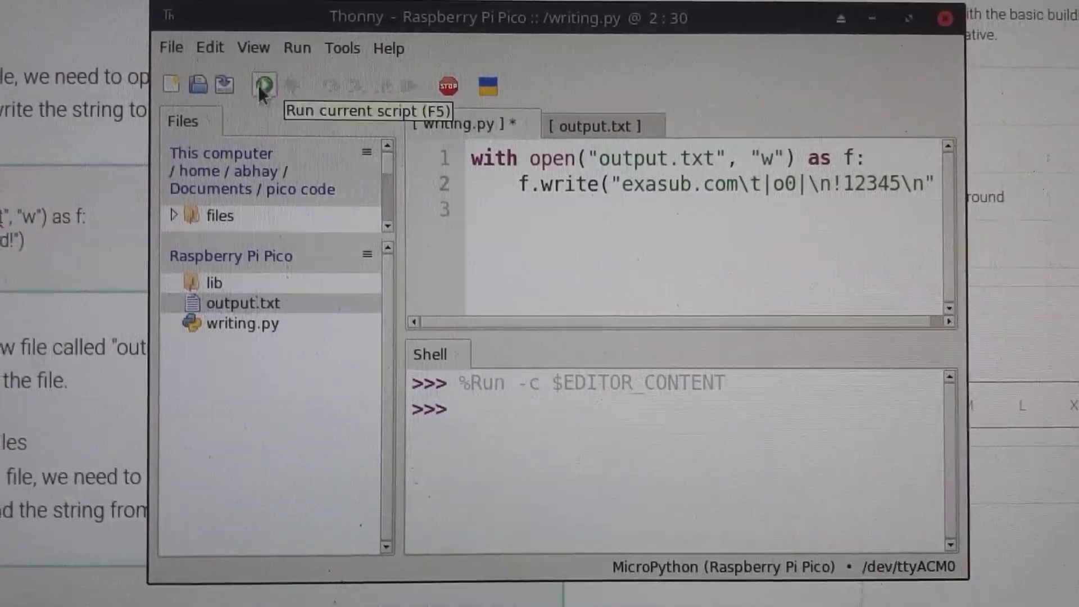
left_click(262, 84)
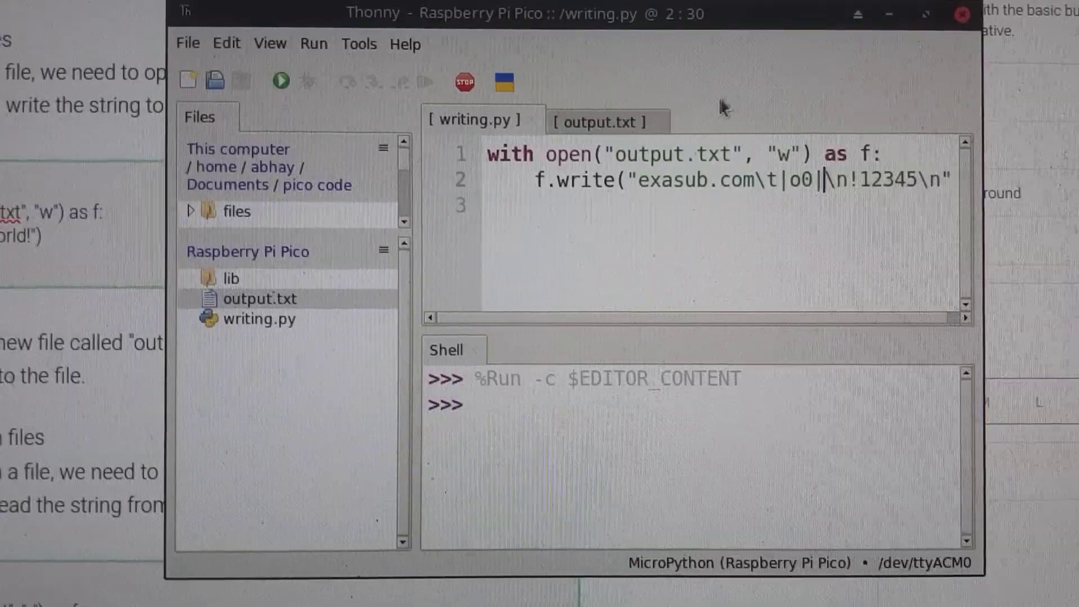
left_click(661, 121)
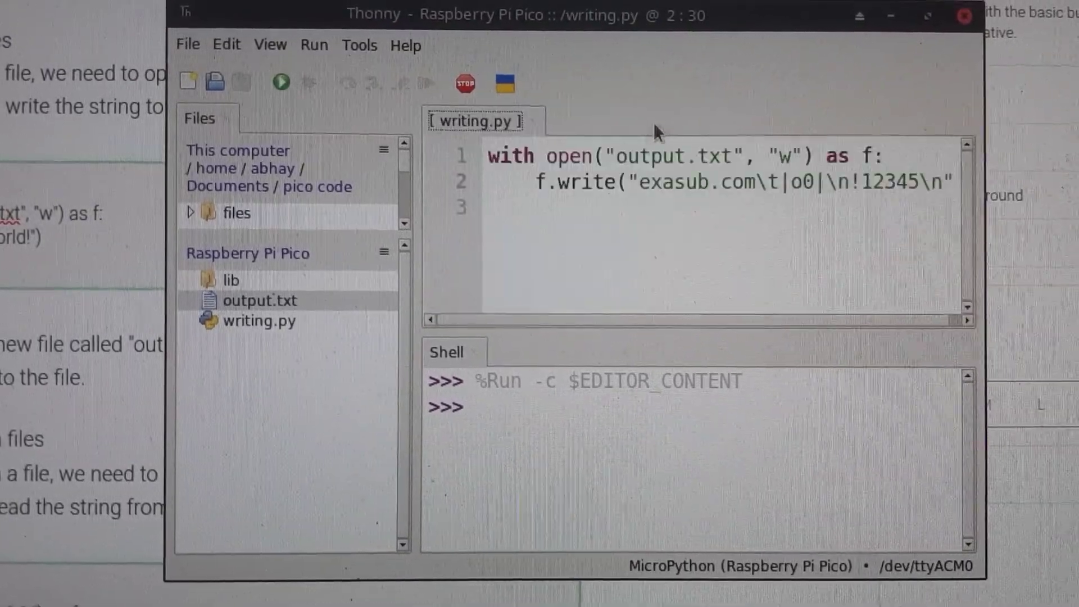
- Reopen output.txt, check the 'exasub.com |o0|' and '!12345' lines, then return to writing.py
right_click(252, 302)
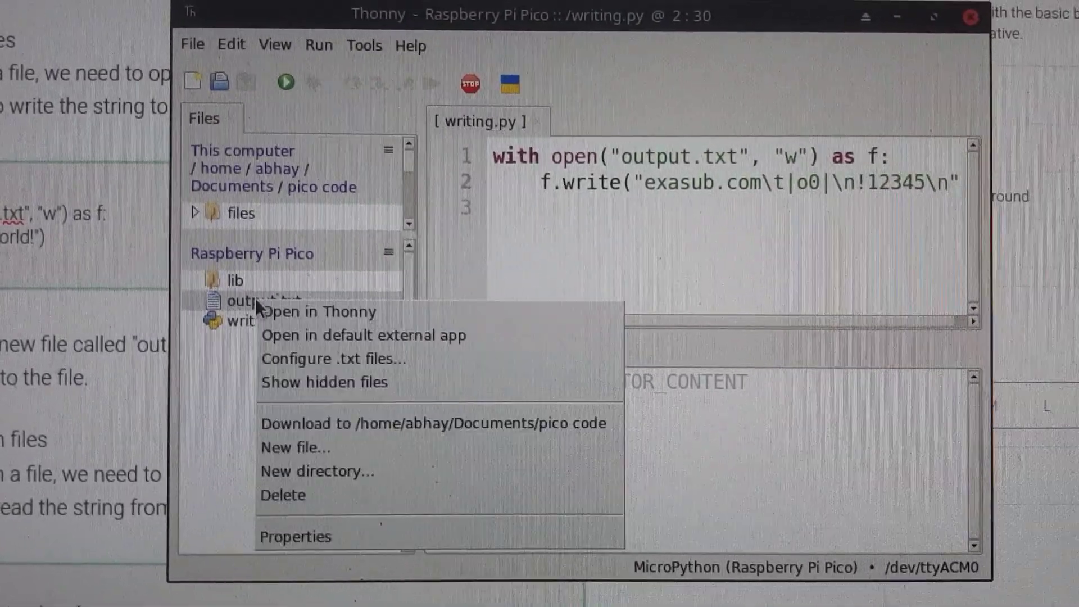
left_click(297, 308)
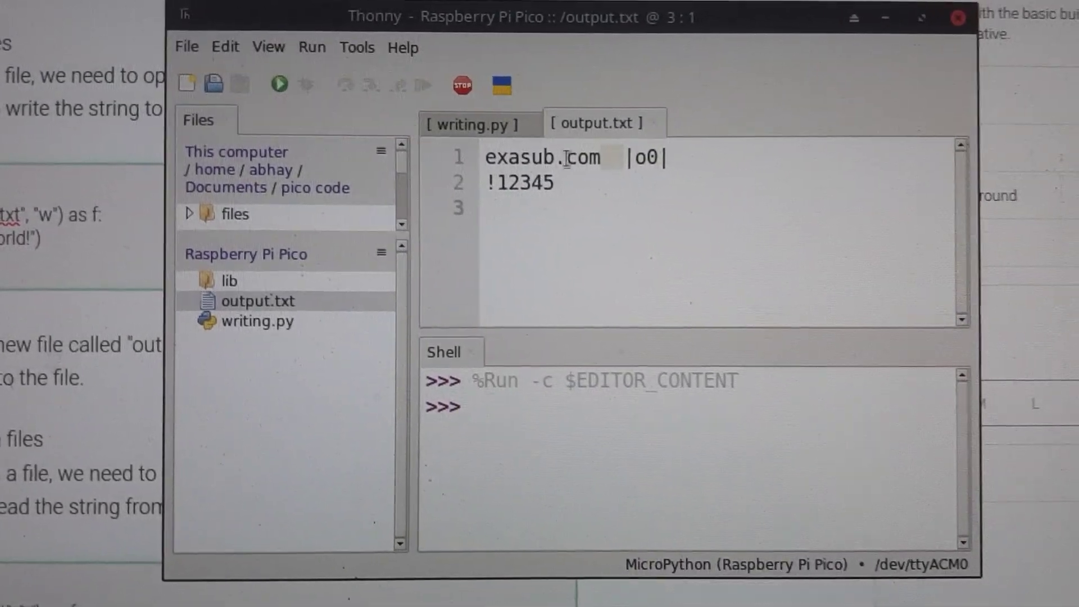
left_click(625, 157)
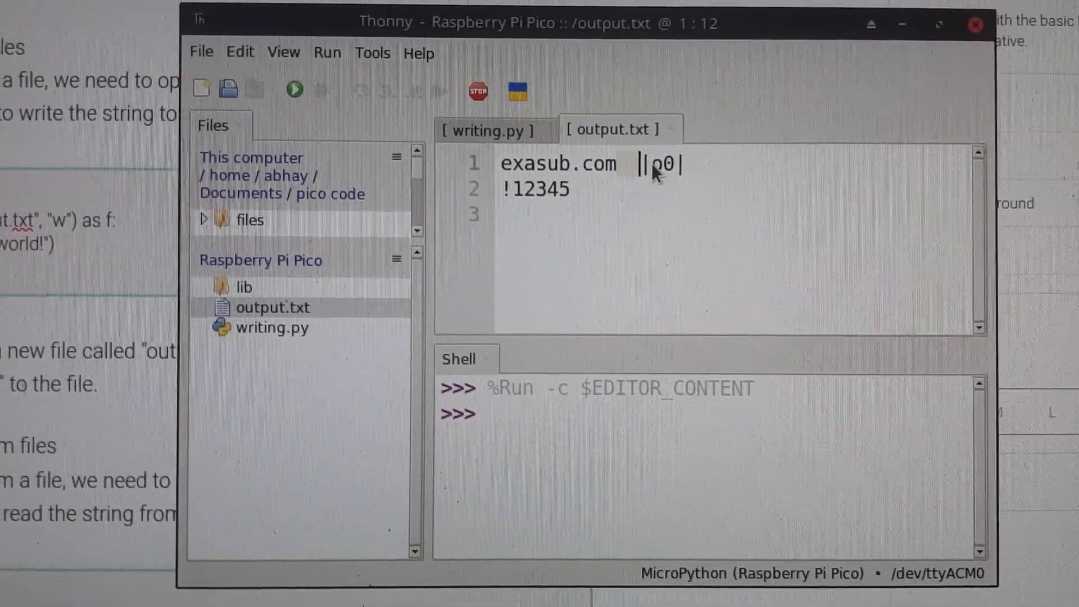
left_click(650, 164)
left_click(685, 160)
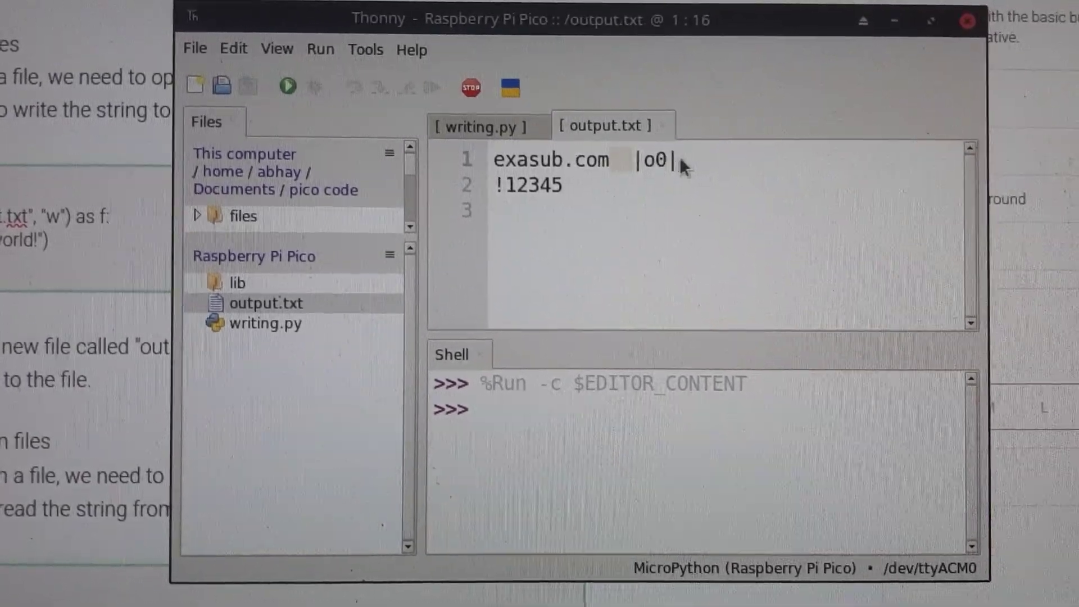
left_click_drag(565, 187, 487, 191)
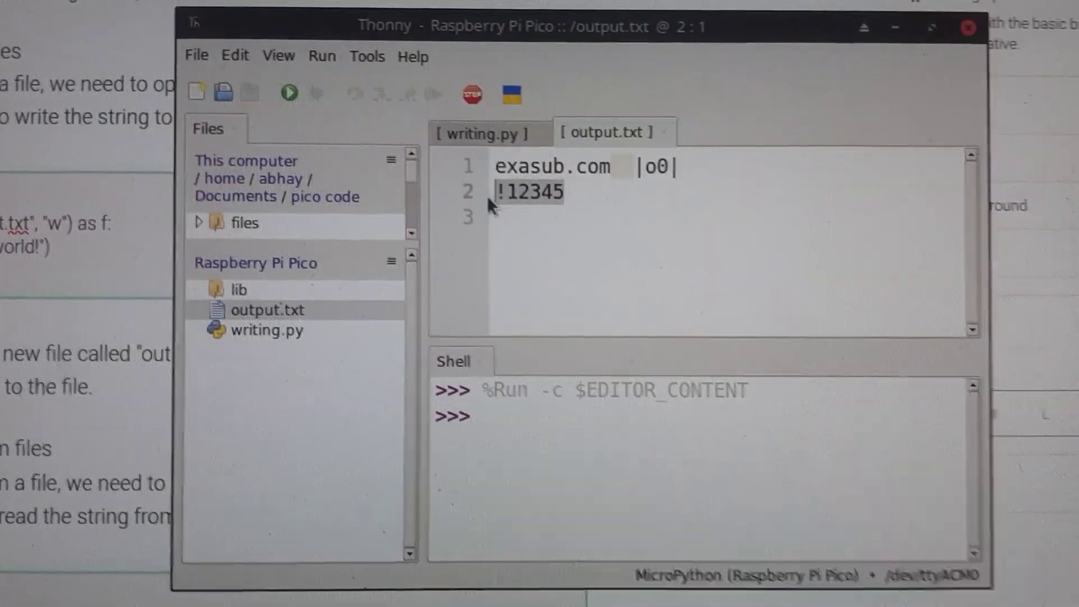
left_click(511, 219)
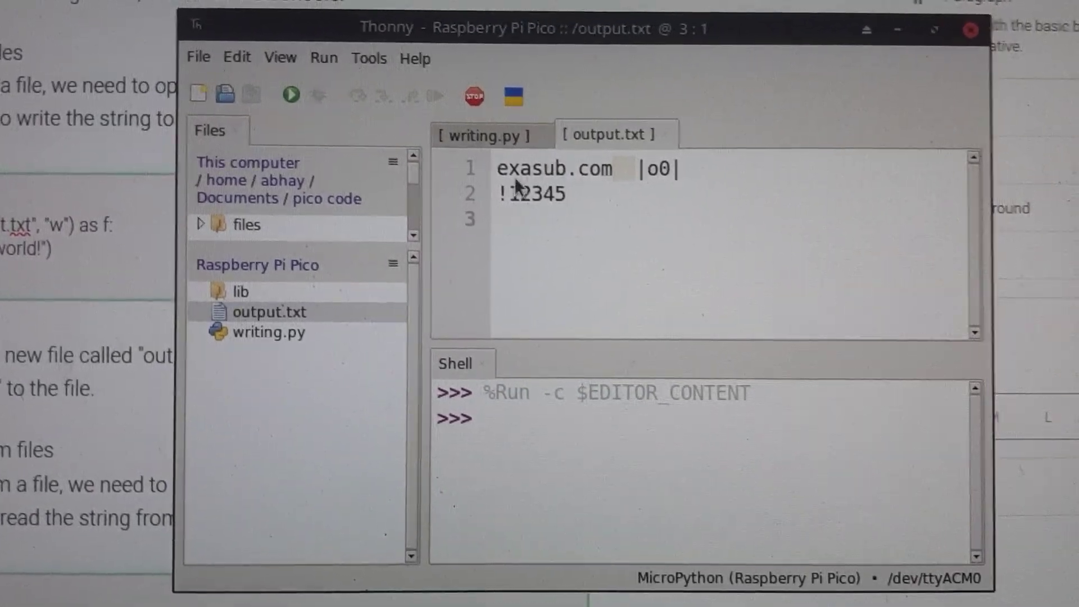
left_click(497, 134)
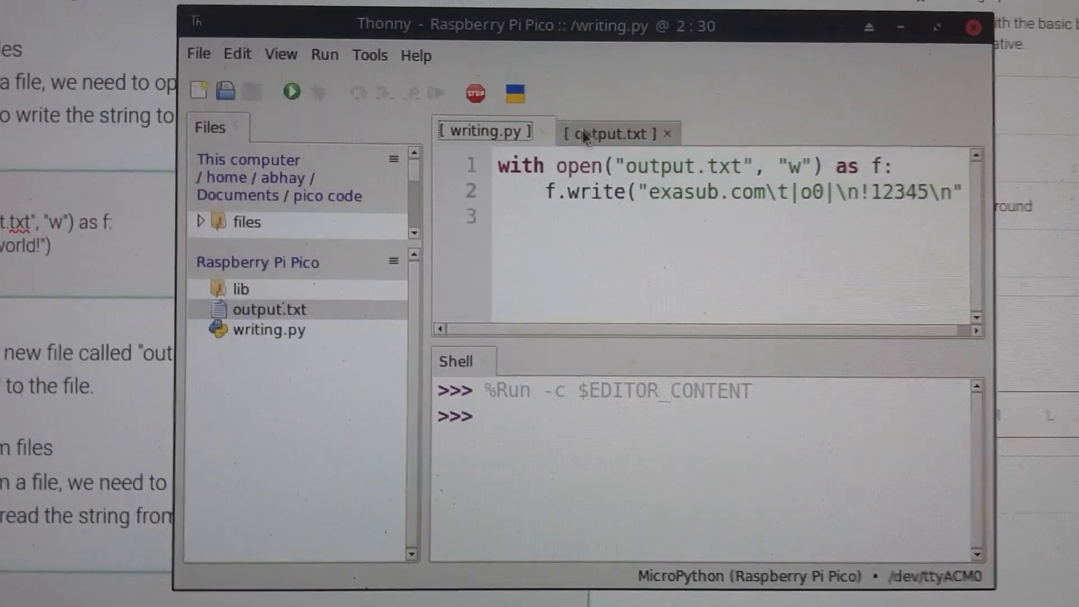
left_click(581, 133)
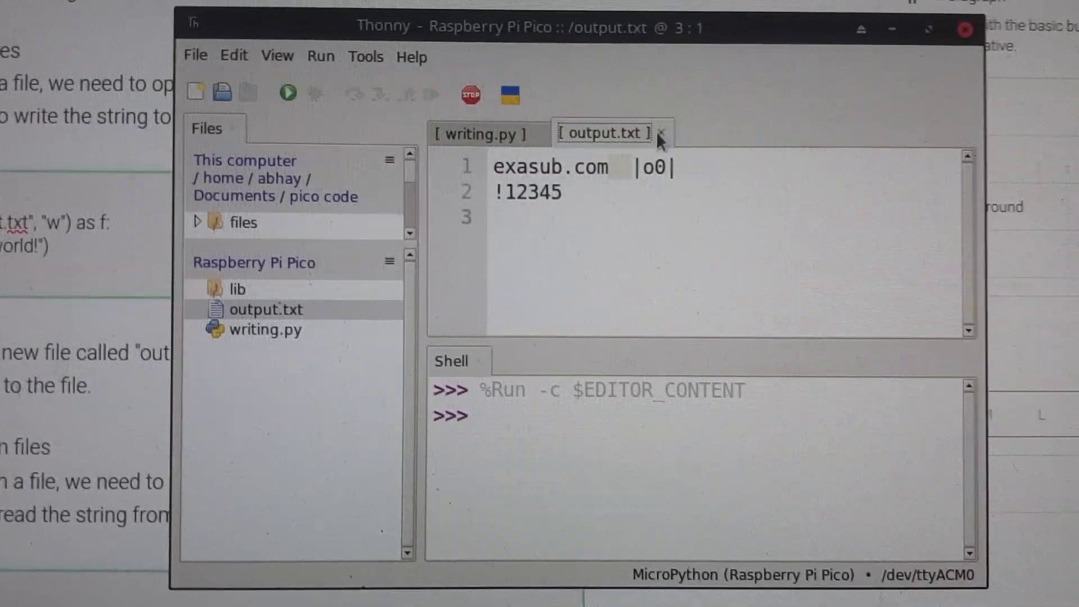
left_click(483, 131)
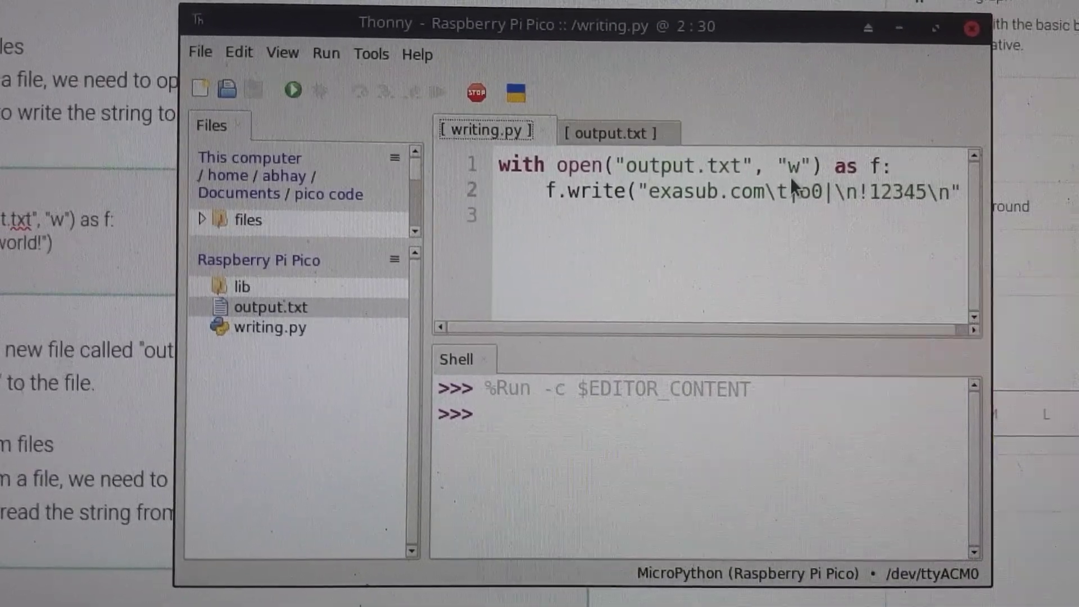
double_click(793, 167)
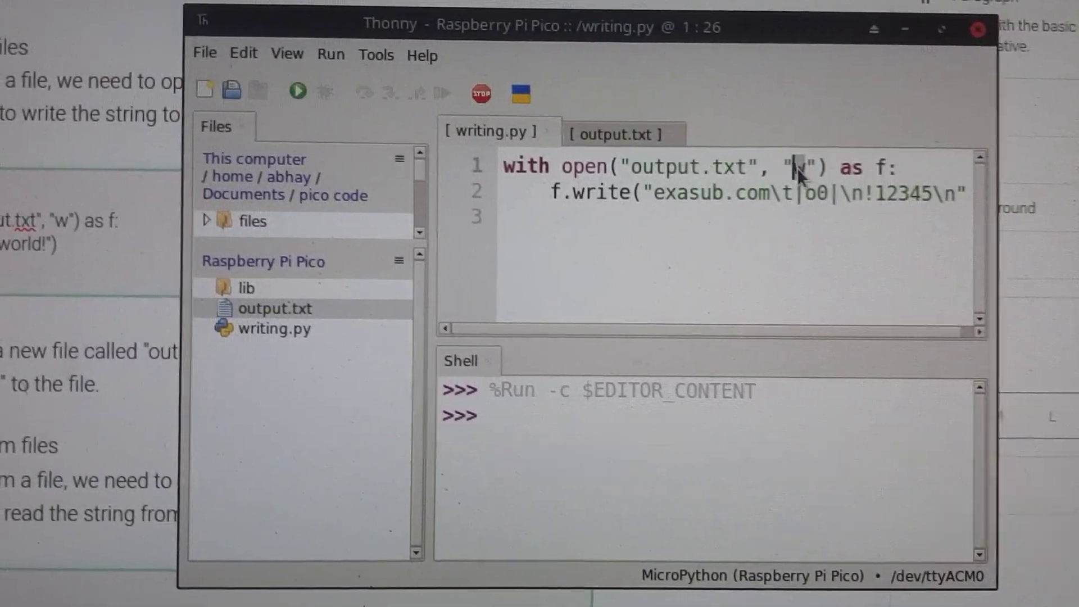